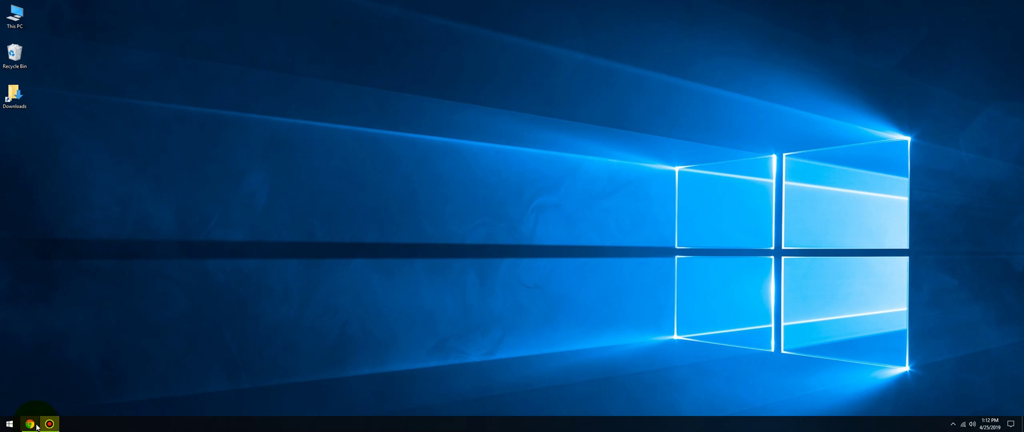
Step: Glance at the VB-Audio result, then open the vac.muzychenko.net Virtual Audio Cable home page
mouse_move(30, 426)
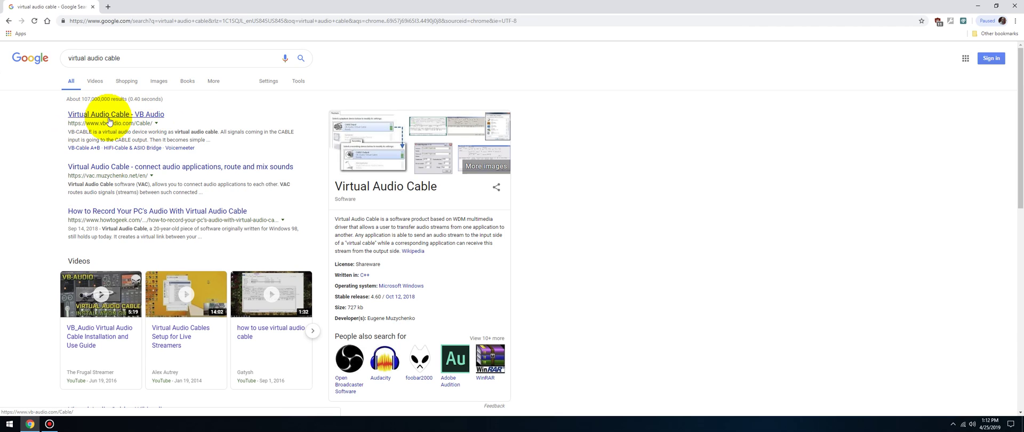
left_click(148, 119)
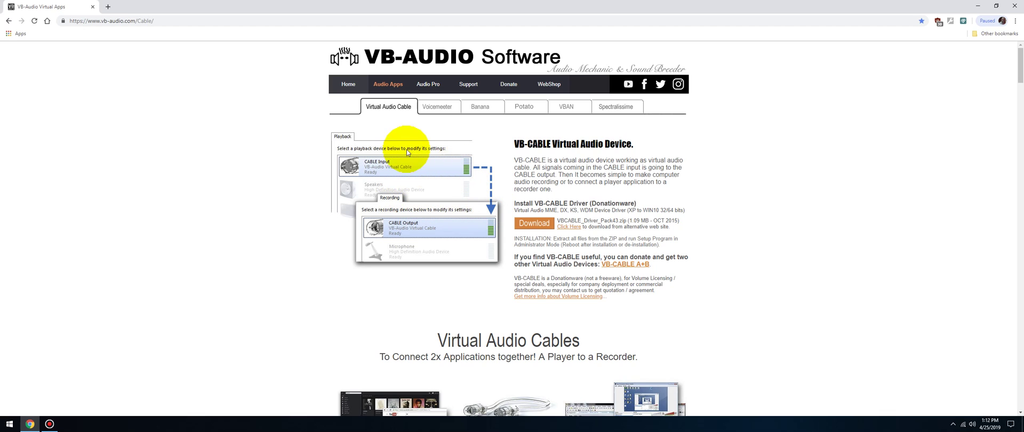
scroll(411, 176, "down", 2)
scroll(414, 172, "up", 2)
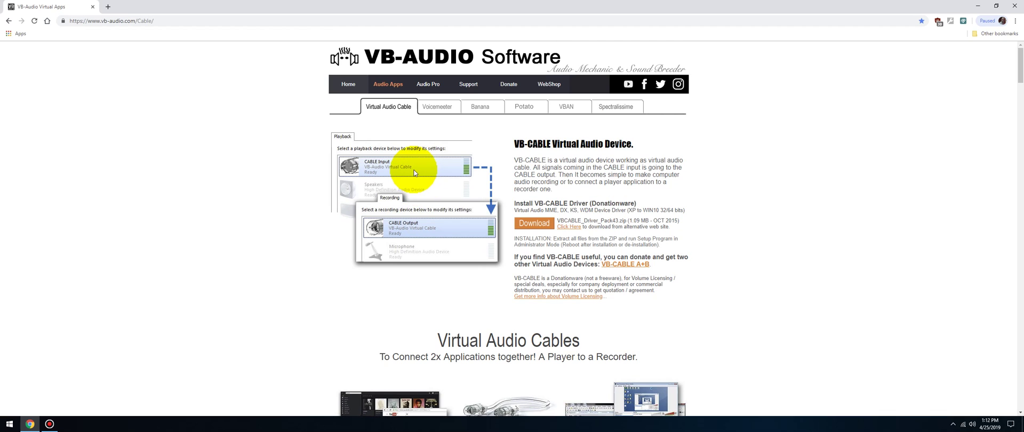
key("alt+Left")
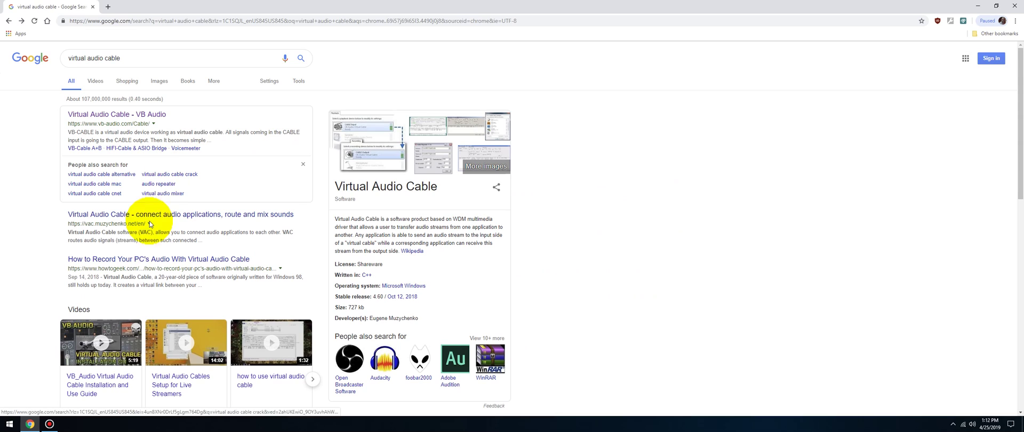
left_click(147, 216)
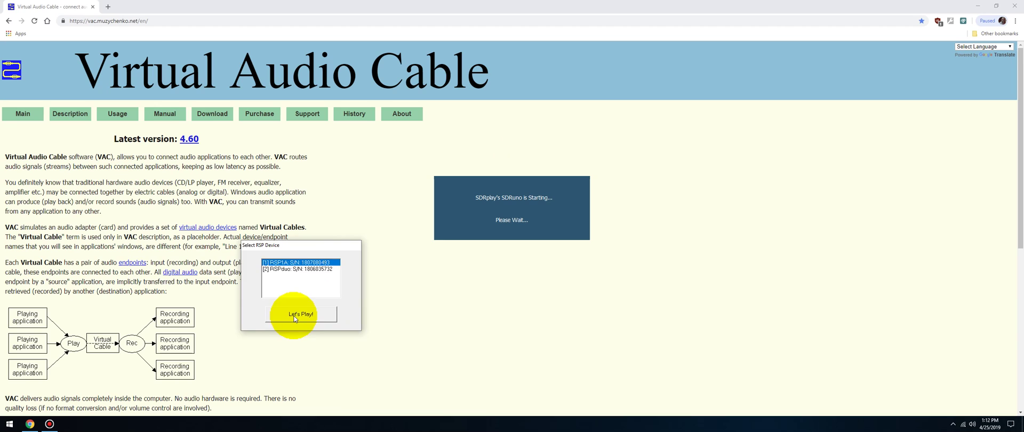
Step: Start SDRuno with the RSP device and arrange the RX Control and RX Settings windows
left_click(295, 316)
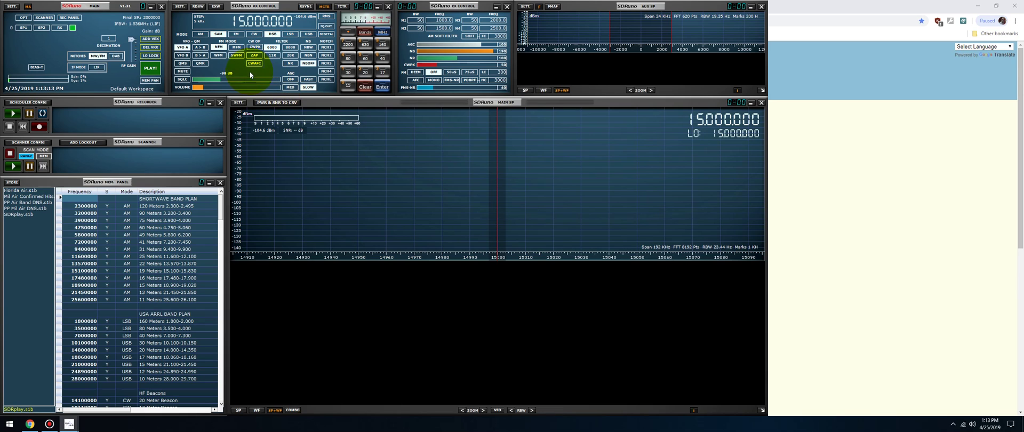
left_click(180, 6)
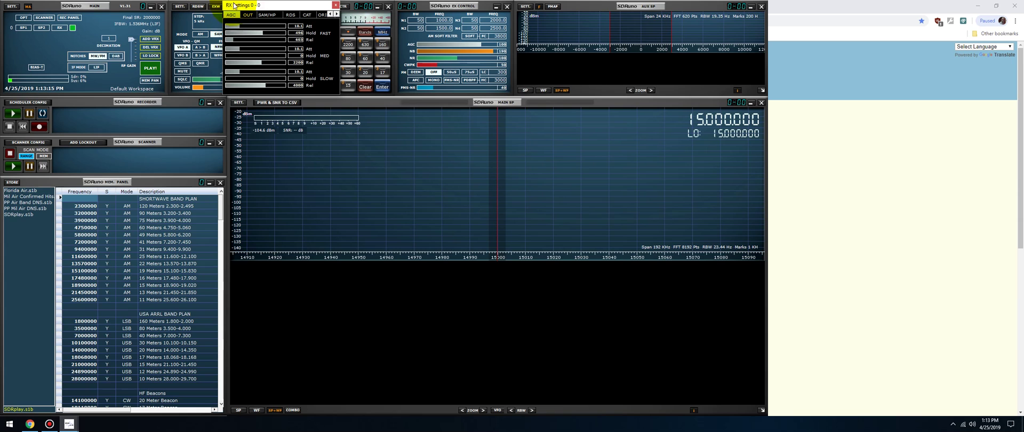
left_click_drag(249, 4, 467, 145)
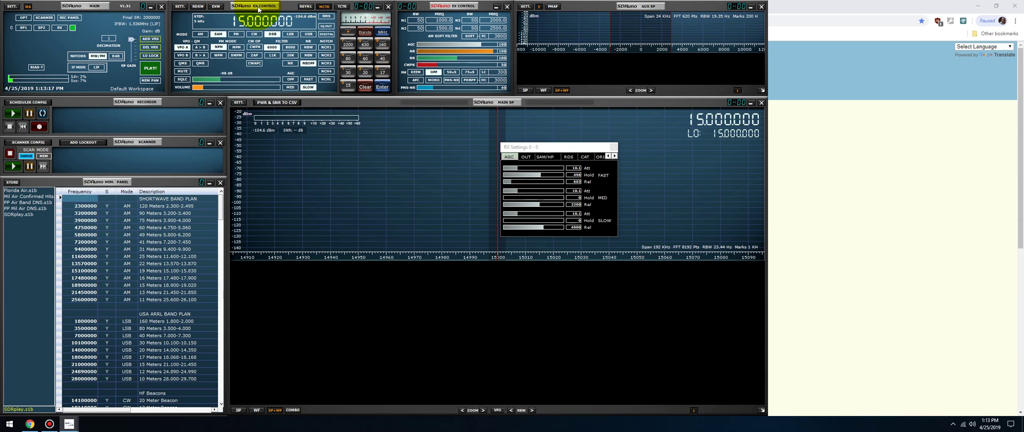
left_click_drag(260, 6, 344, 289)
left_click_drag(539, 148, 518, 290)
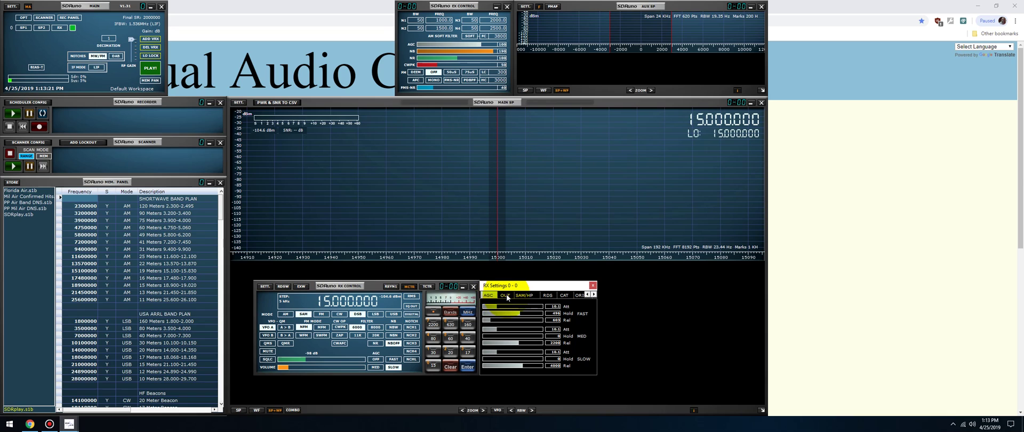
Step: Review the OUT tab's audio output devices and the Windows line output volume
left_click(505, 295)
left_click(511, 314)
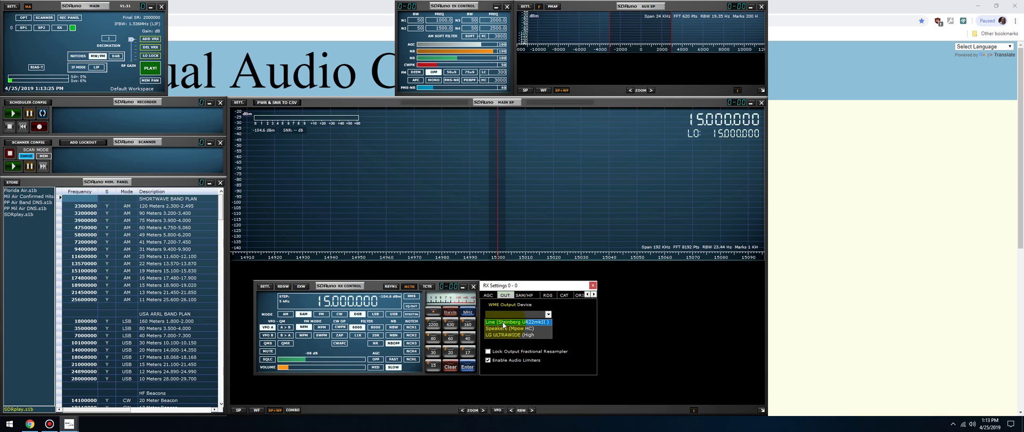
left_click(972, 424)
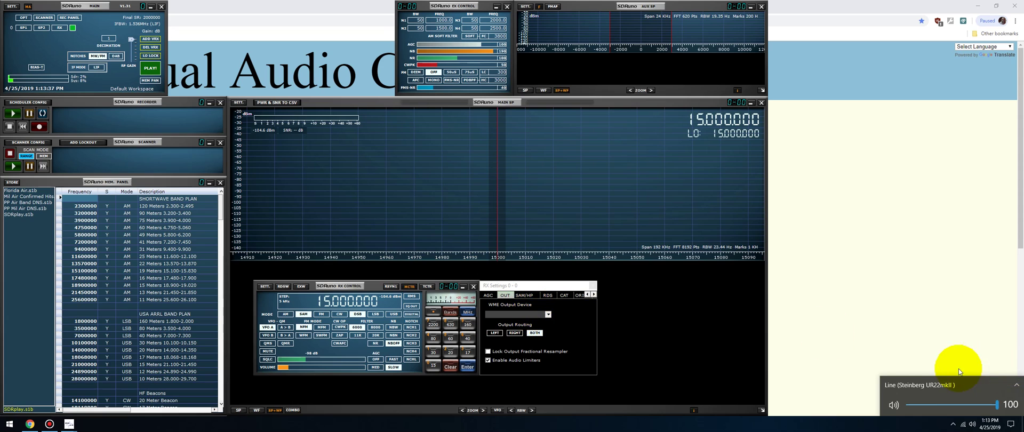
left_click(548, 315)
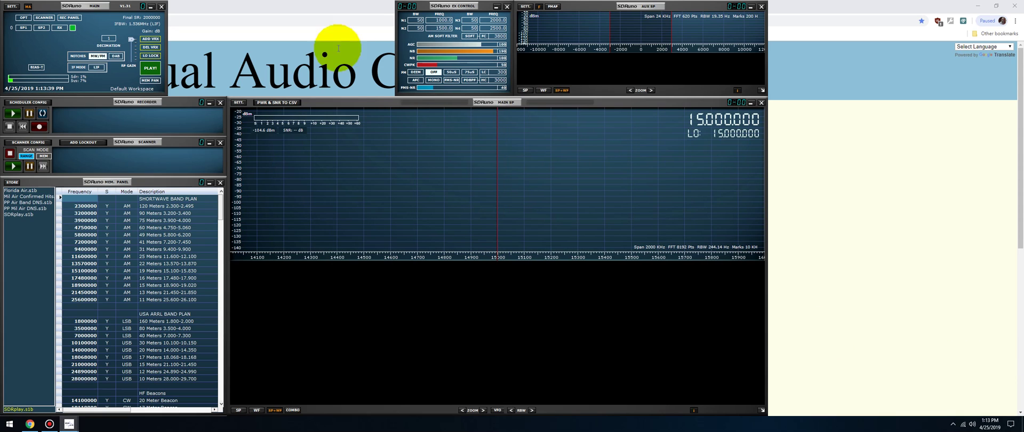
Step: Load the Default Workspace and minimize Chrome to reveal the desktop
left_click(144, 89)
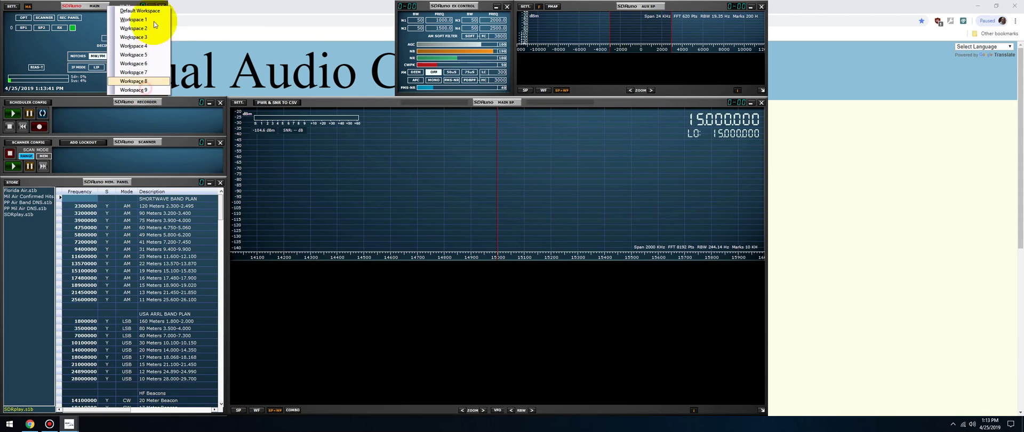
left_click(148, 11)
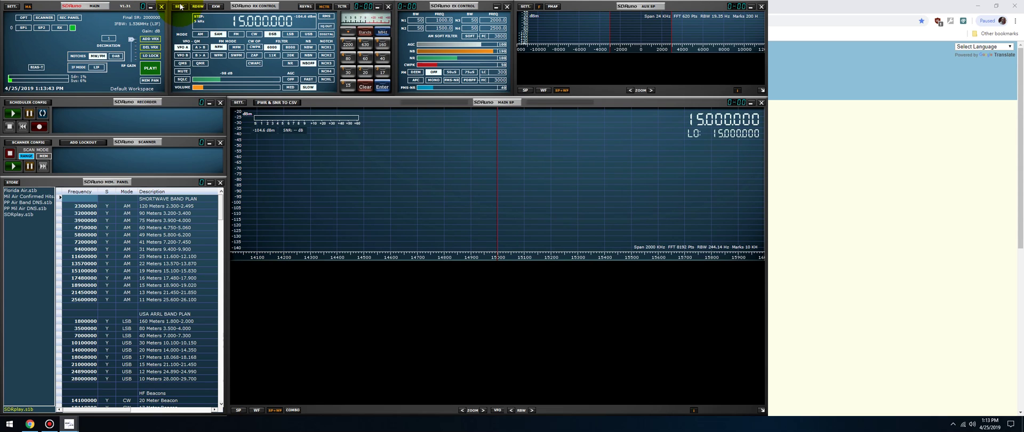
left_click(974, 4)
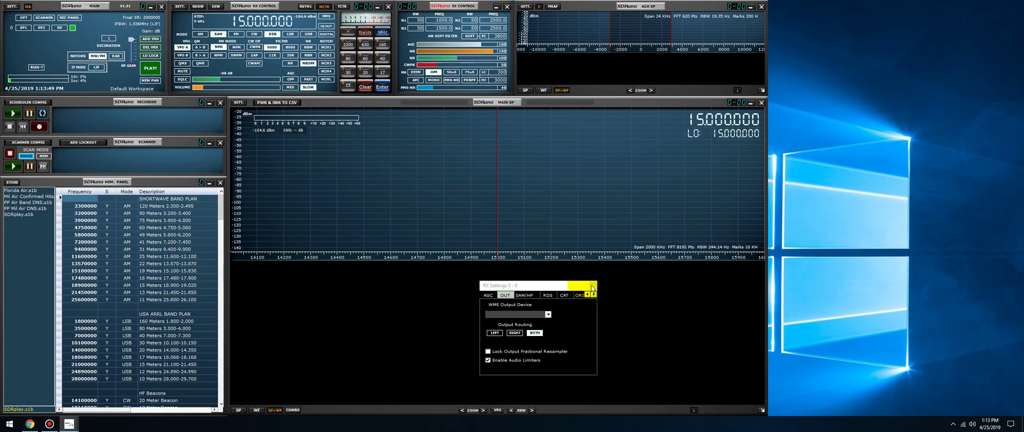
Step: Close RX Settings and open the Vac 4.60 folder in File Explorer
left_click(592, 285)
left_click(10, 424)
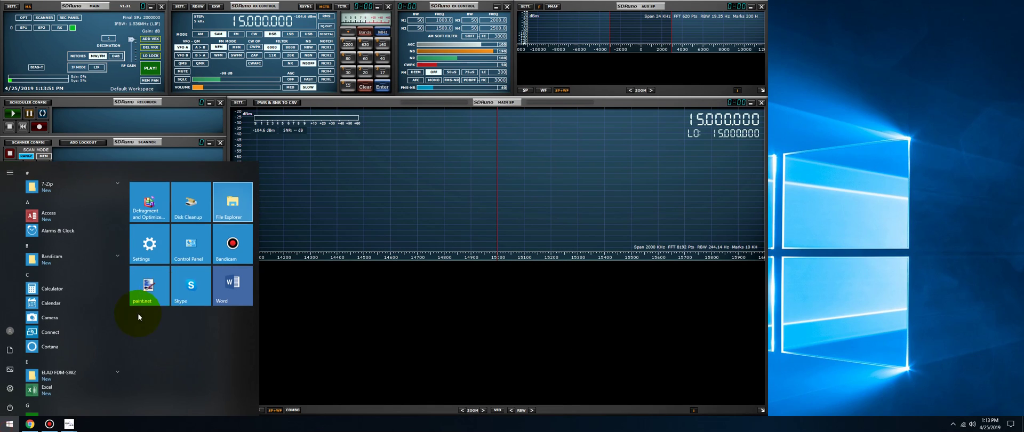
left_click(228, 211)
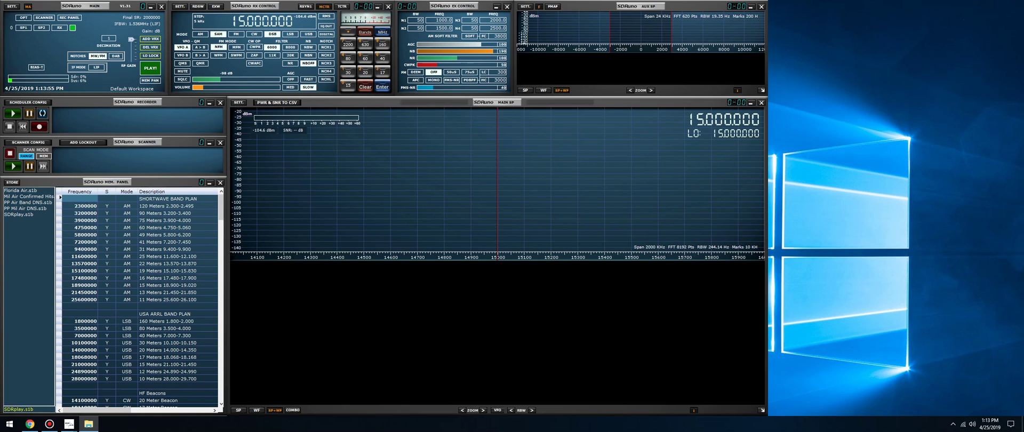
left_click_drag(696, 174, 825, 174)
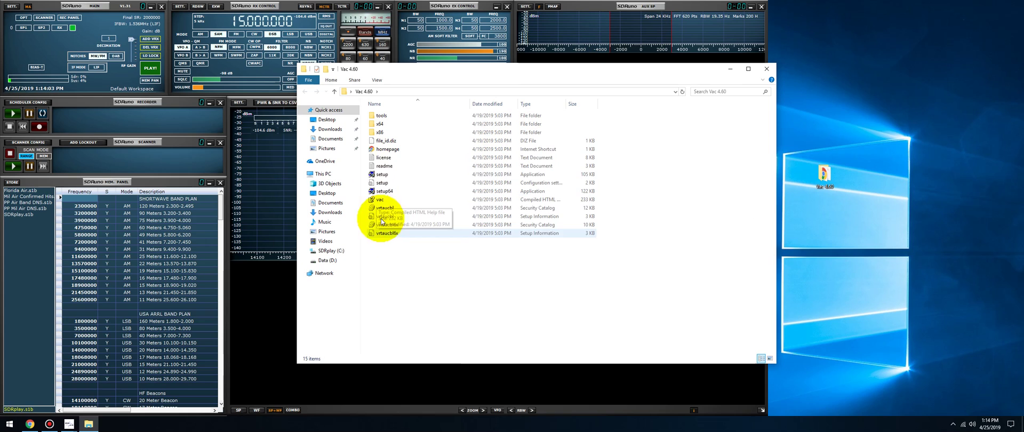
Step: Run the Vac 4.60 setup and confirm installing Virtual Audio Cable 4.60
left_click(381, 174)
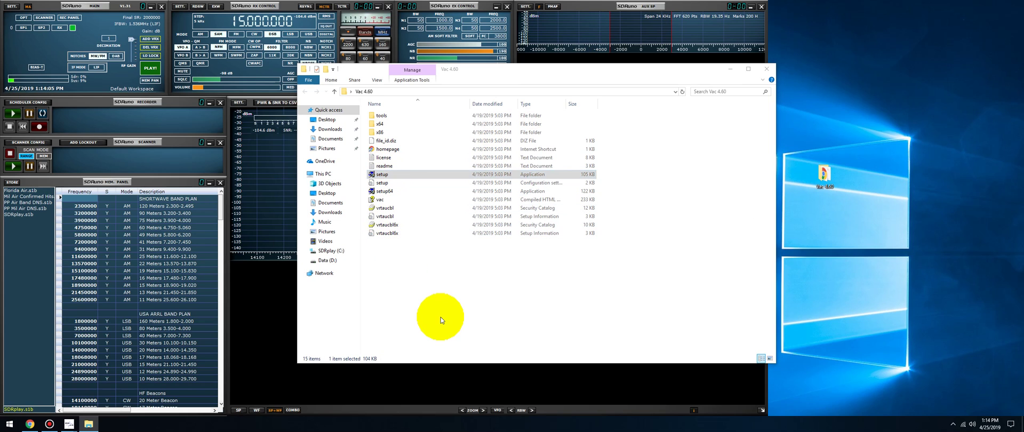
left_click(543, 216)
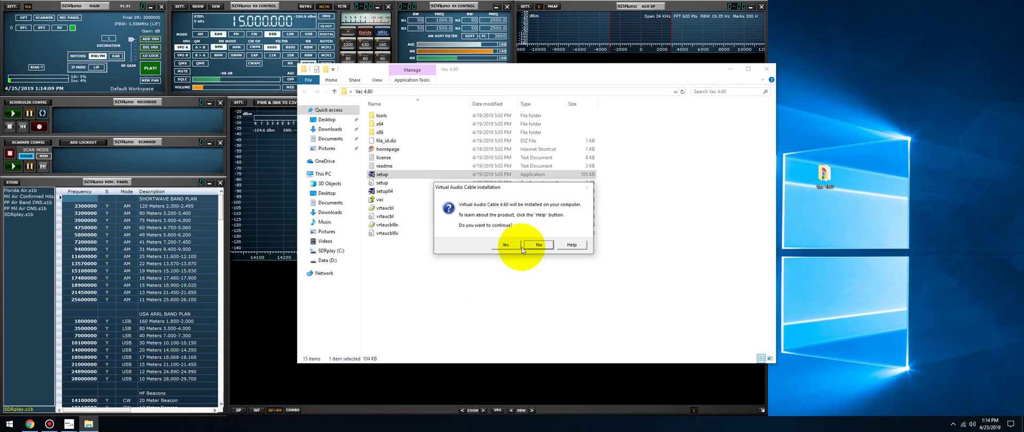
left_click(504, 245)
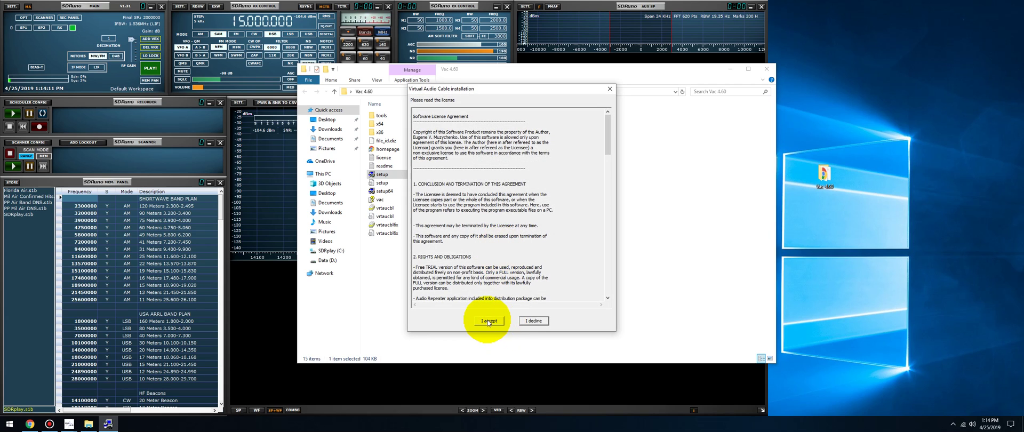
Step: Accept the license and install into the default C:\Program Files\Virtual Audio Cable folder
left_click(489, 320)
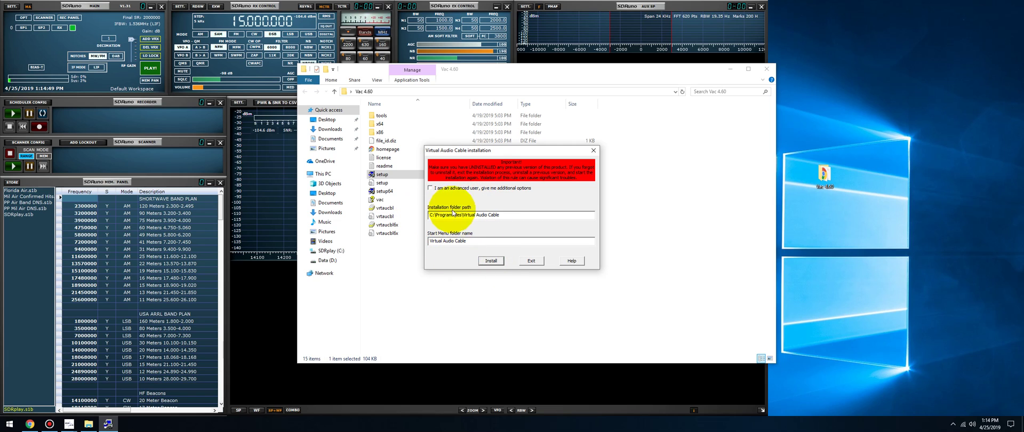
left_click(491, 260)
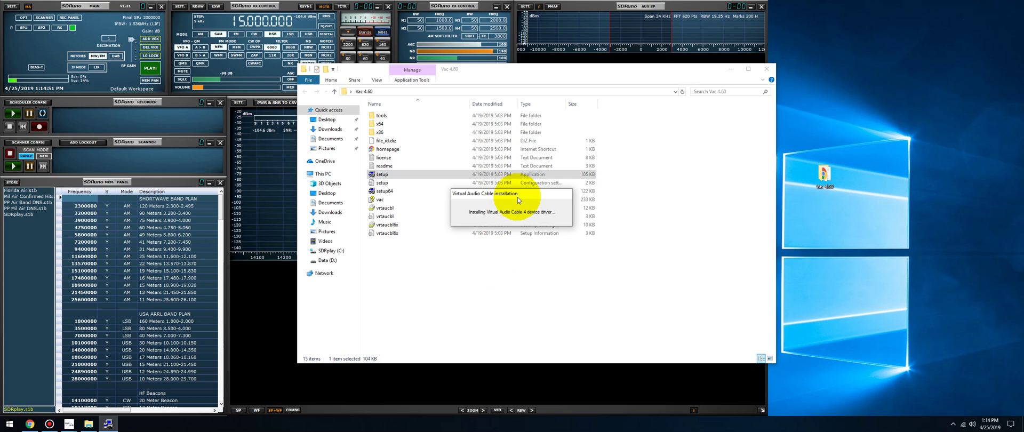
left_click(528, 239)
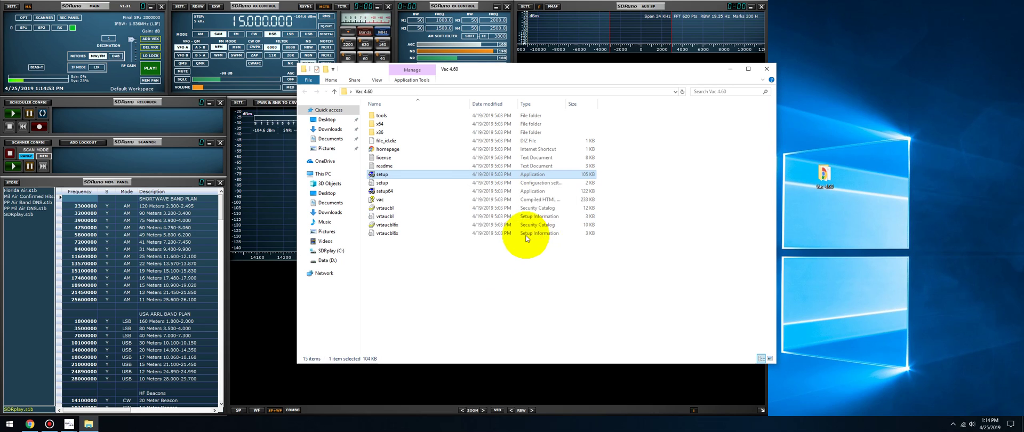
left_click(9, 424)
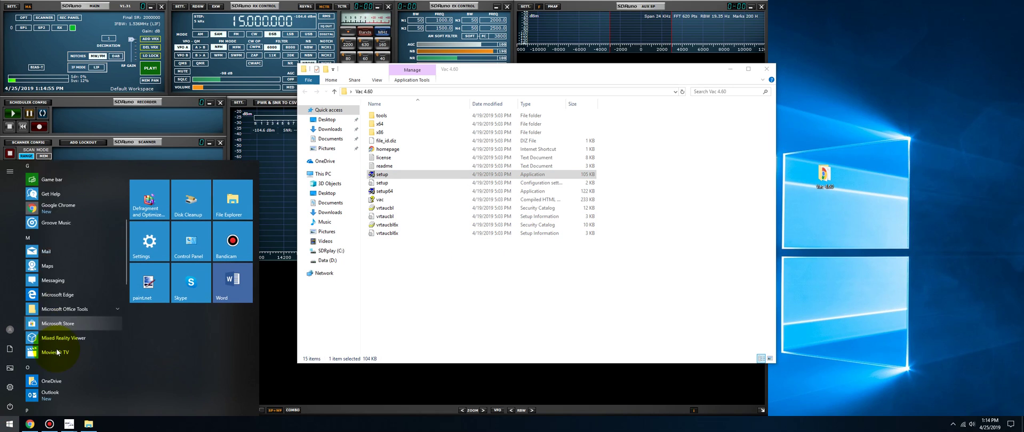
scroll(57, 352, "down", 10)
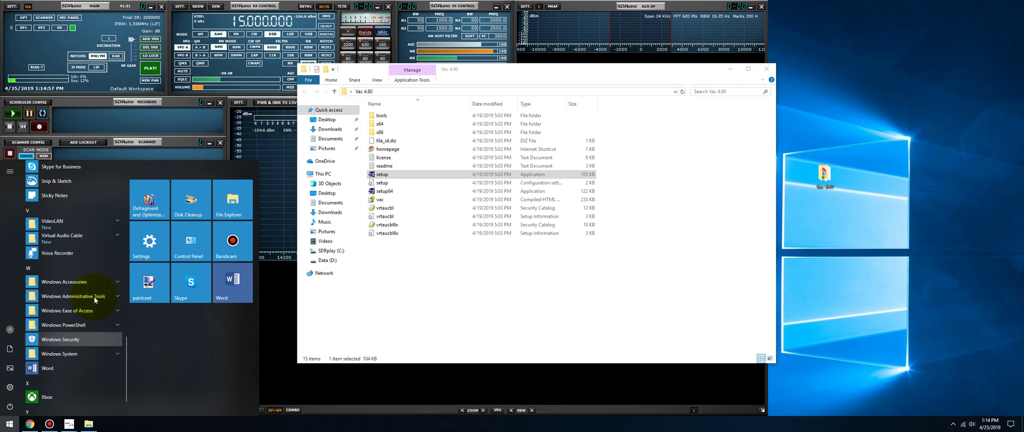
left_click(66, 239)
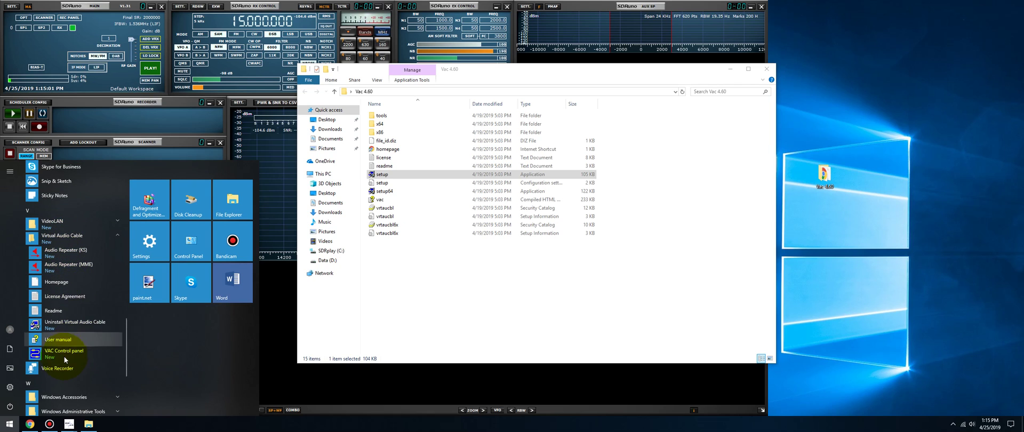
left_click(64, 354)
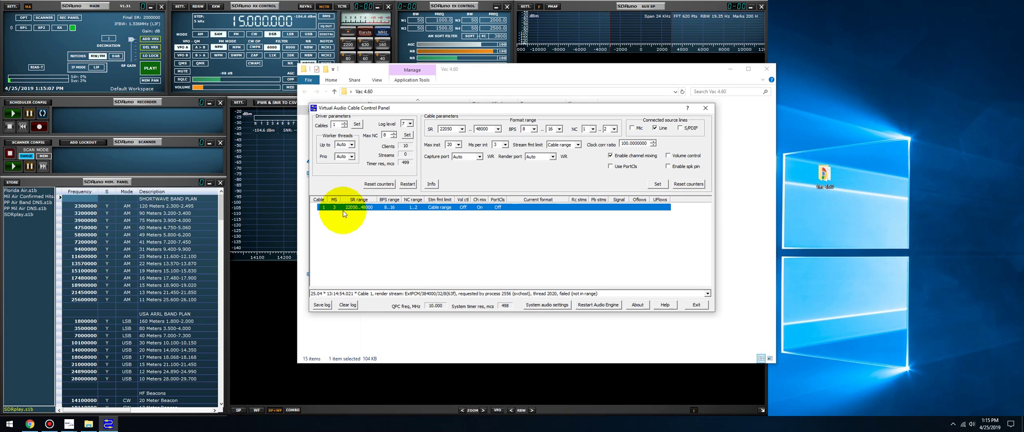
left_click(705, 108)
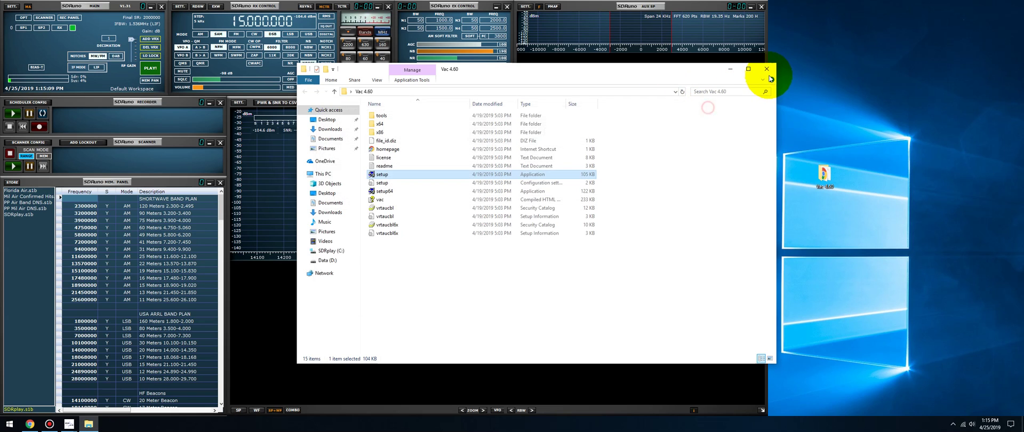
Step: Close the Vac folder, check SDRuno's output devices, and exit SDRuno to detect the cable
left_click(766, 69)
left_click(179, 8)
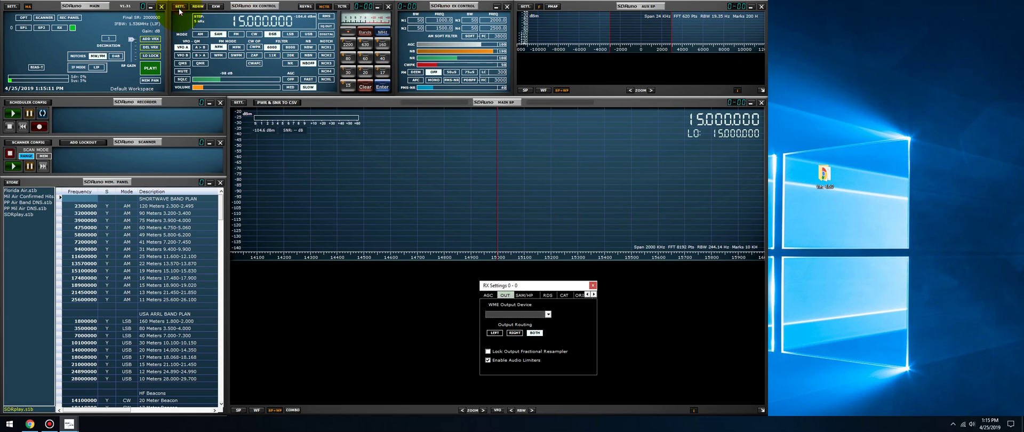
left_click(548, 315)
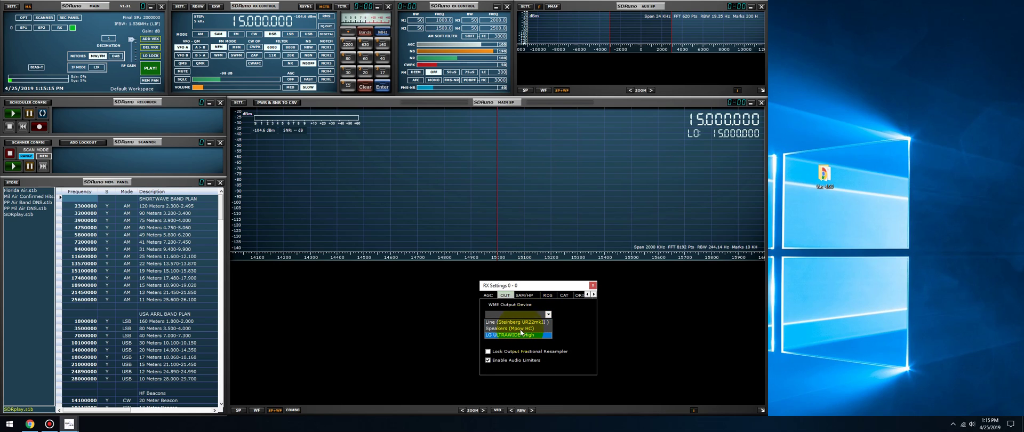
left_click(593, 285)
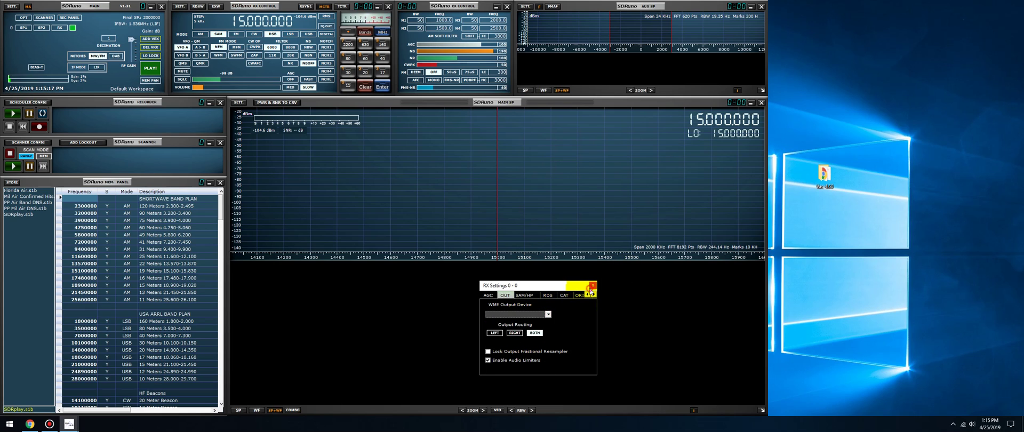
left_click(593, 285)
left_click(161, 6)
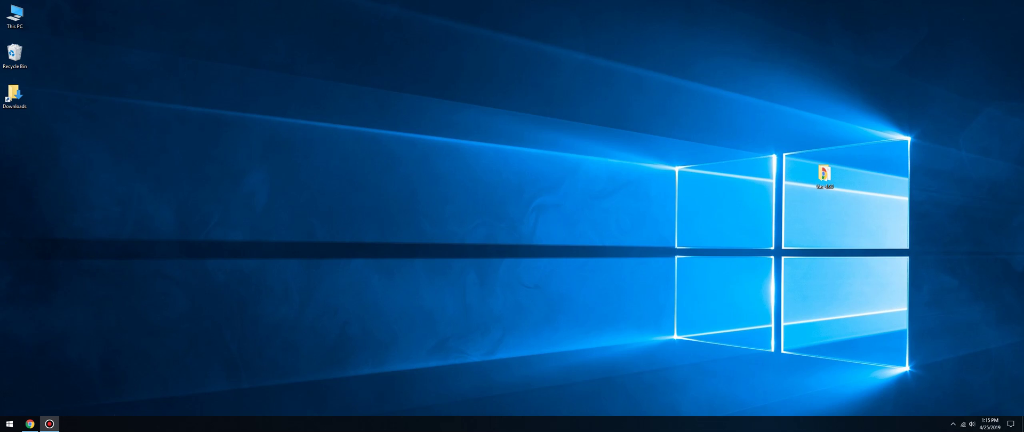
Step: Restart SDRuno and set the RX WME output device to Line 1 (Virtual Audio Cable)
left_click(294, 313)
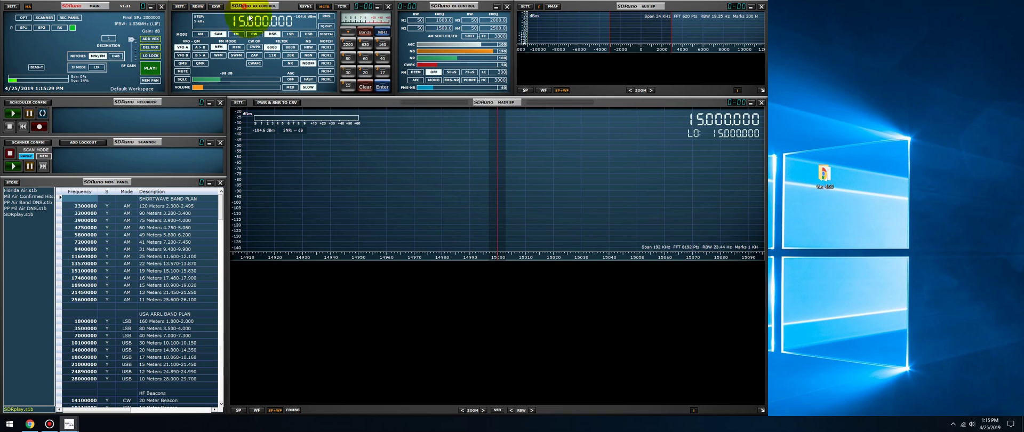
left_click_drag(246, 9, 388, 288)
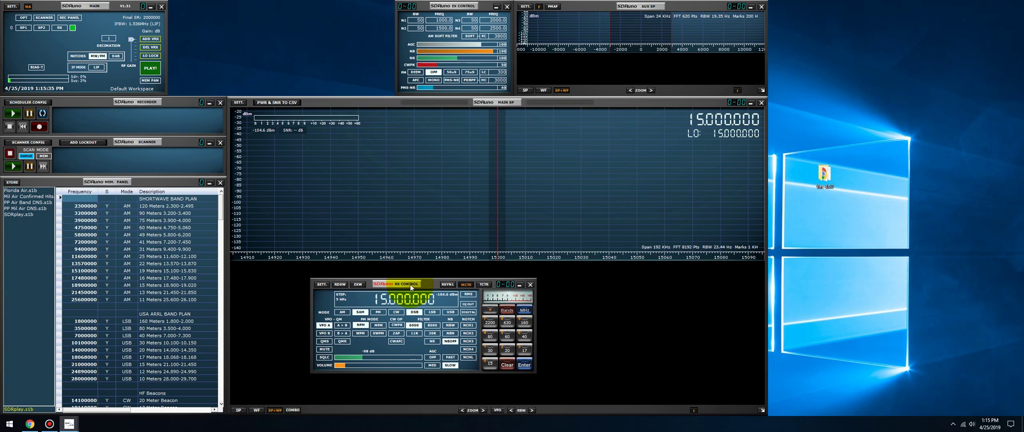
left_click(319, 285)
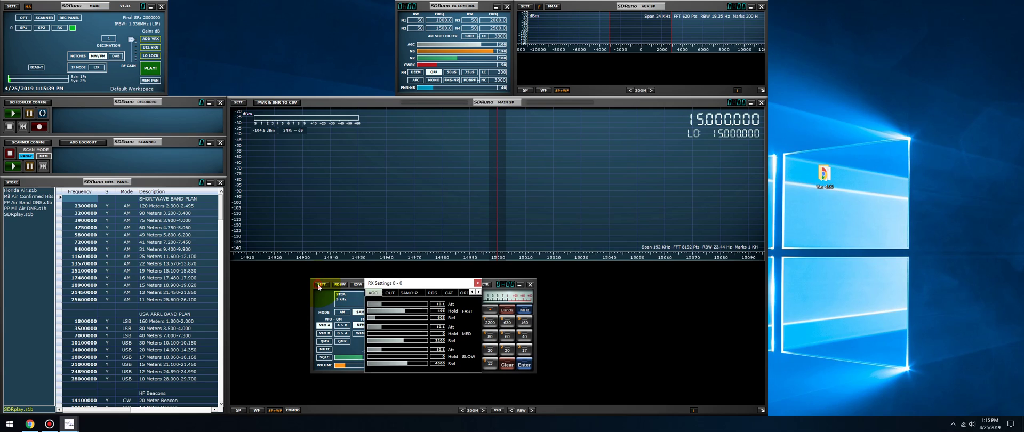
left_click(391, 292)
left_click(389, 312)
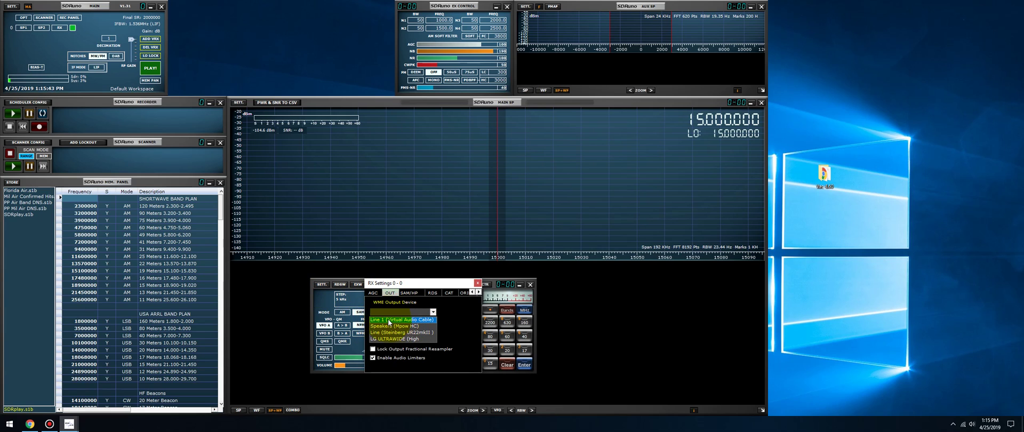
left_click(389, 320)
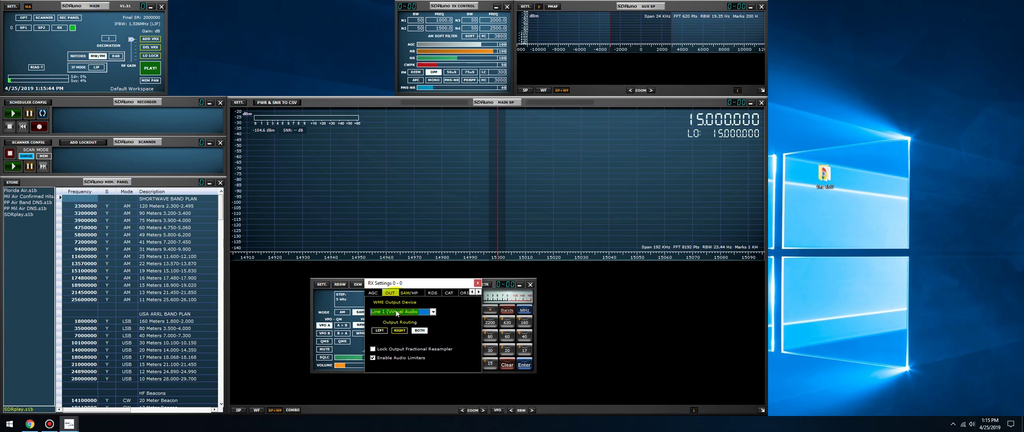
left_click(477, 286)
Step: Drag the RX CONTROL window back up to the top row beside the MAIN panel
left_click_drag(407, 285, 267, 10)
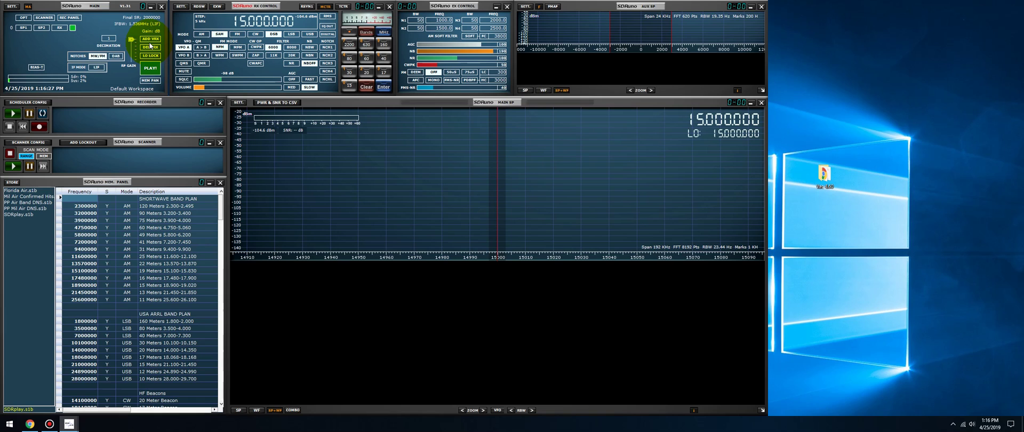
Step: Add a second virtual receiver with ADD VRX and enable VRX 1
left_click(115, 56)
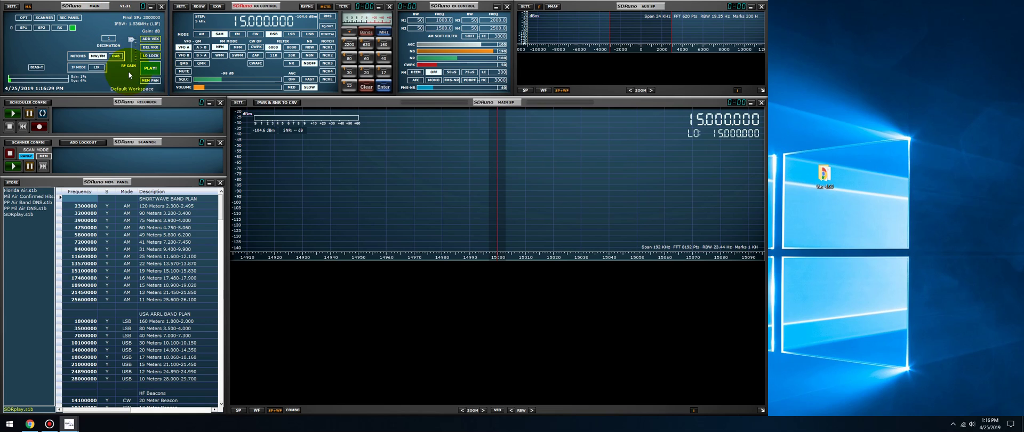
left_click(150, 39)
left_click(73, 37)
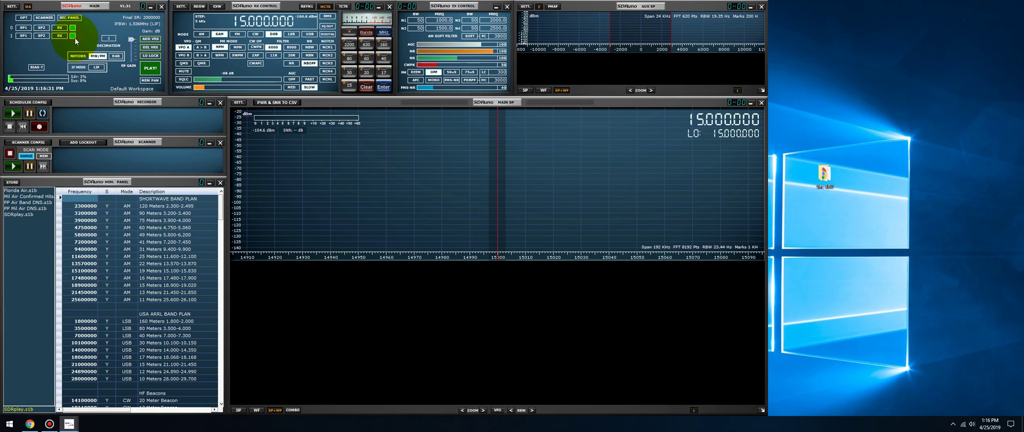
Step: Open VRX 1's SP1, SP2 and RX windows and arrange them across the workspace
left_click(26, 37)
left_click_drag(76, 5, 515, 113)
left_click(46, 35)
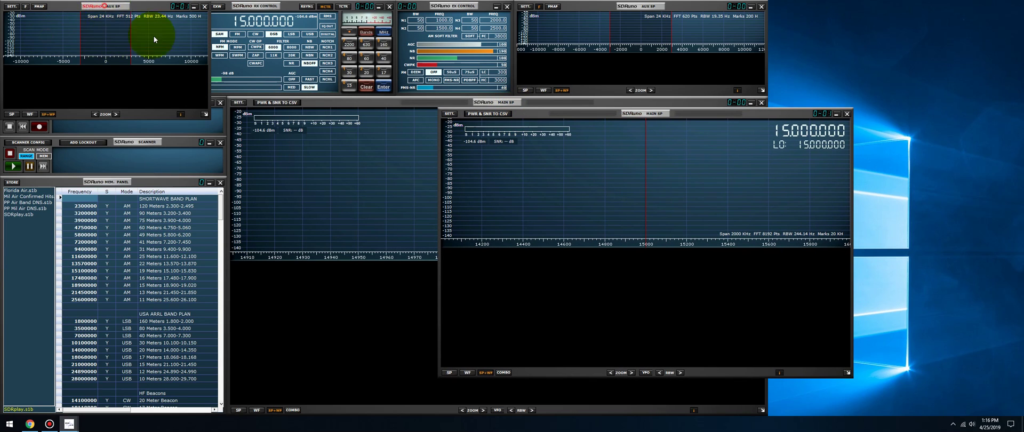
left_click_drag(104, 5, 893, 202)
left_click(60, 36)
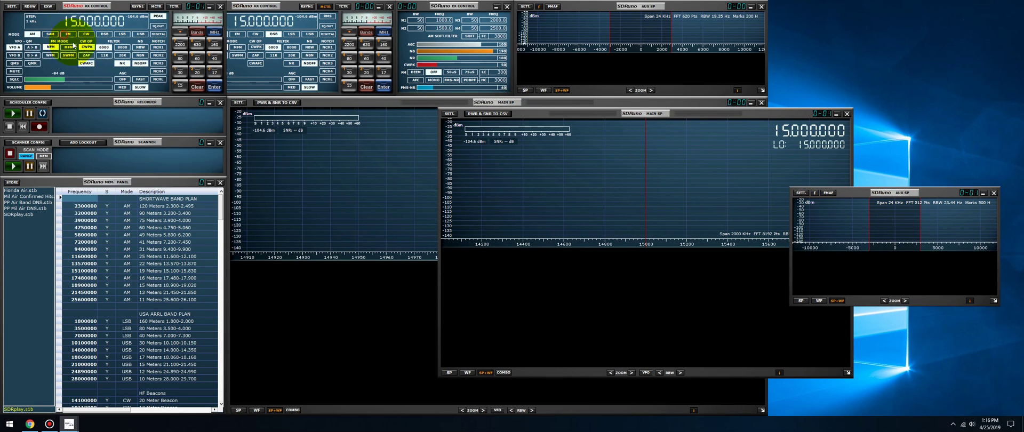
left_click_drag(101, 8, 327, 220)
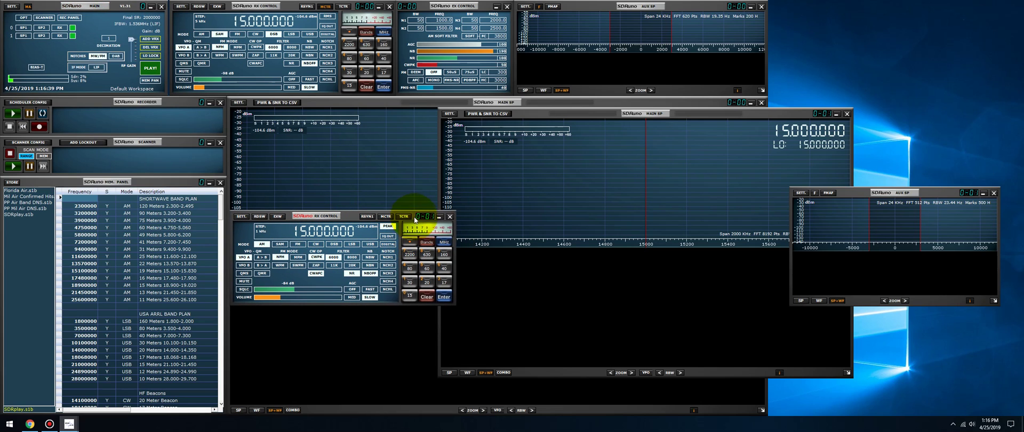
Step: Bring the new spectrum and second receiver control windows to the front
left_click(828, 113)
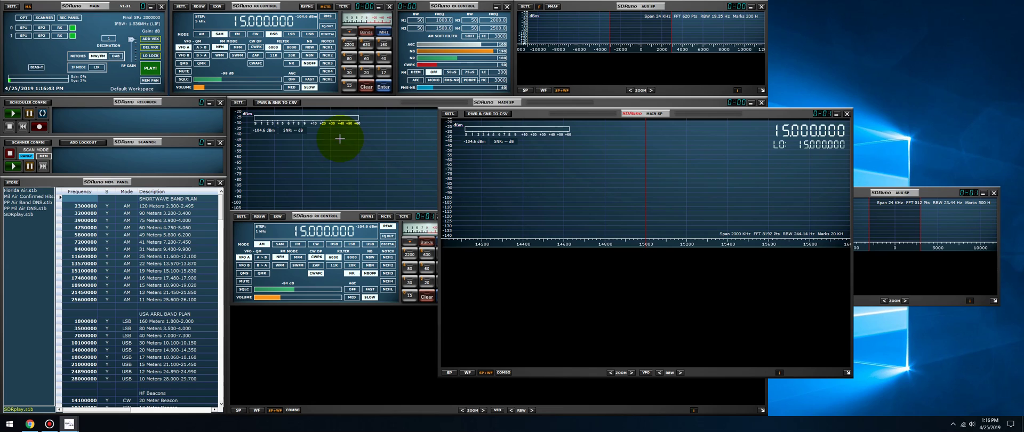
left_click(18, 40)
left_click(388, 221)
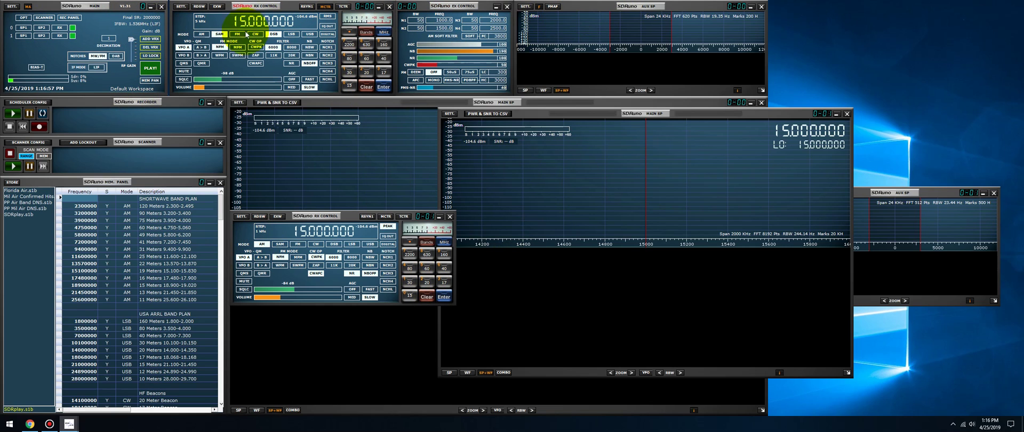
Step: Tune the second receiver to 11.000000 MHz and the first to 11.020000 MHz
scroll(245, 23, "down", 4)
scroll(245, 23, "up", 3)
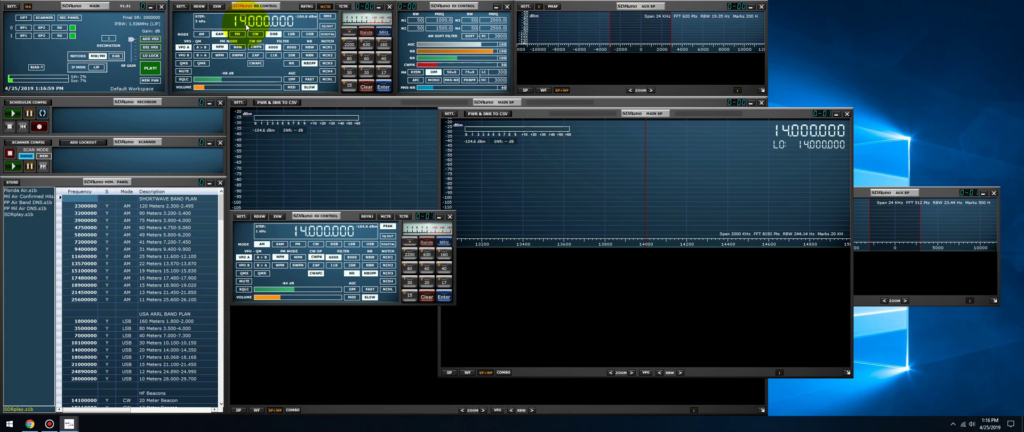
scroll(245, 23, "down", 3)
scroll(246, 23, "up", 3)
scroll(246, 24, "down", 3)
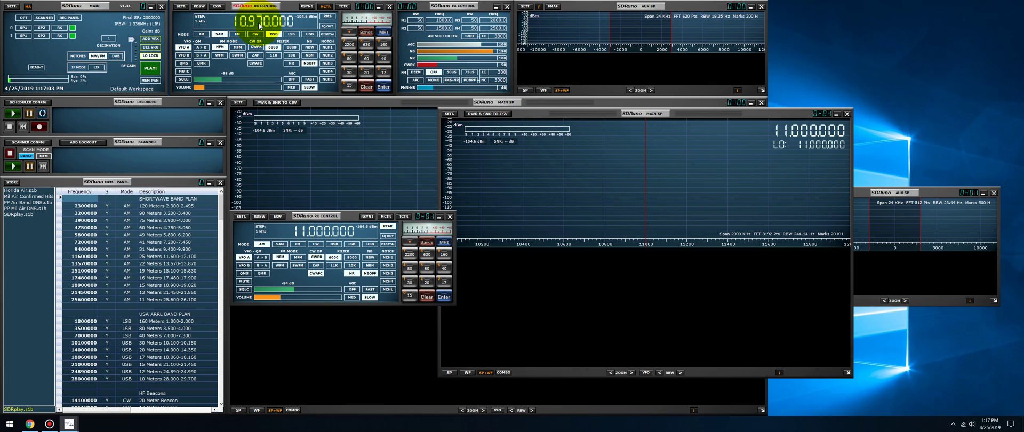
scroll(259, 23, "up", 1)
scroll(258, 23, "up", 3)
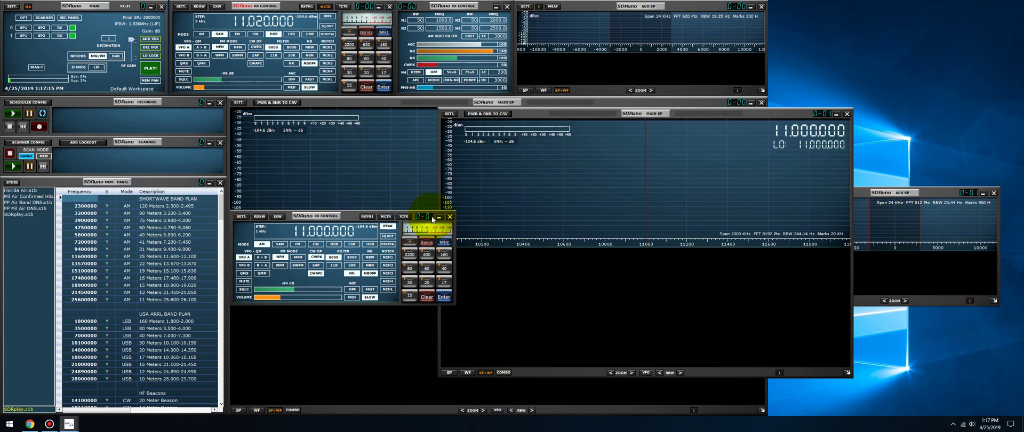
Step: In RX Settings 0-1, choose Line 1 (Virtual Audio Cable) as WME Output Device, then close
left_click(244, 217)
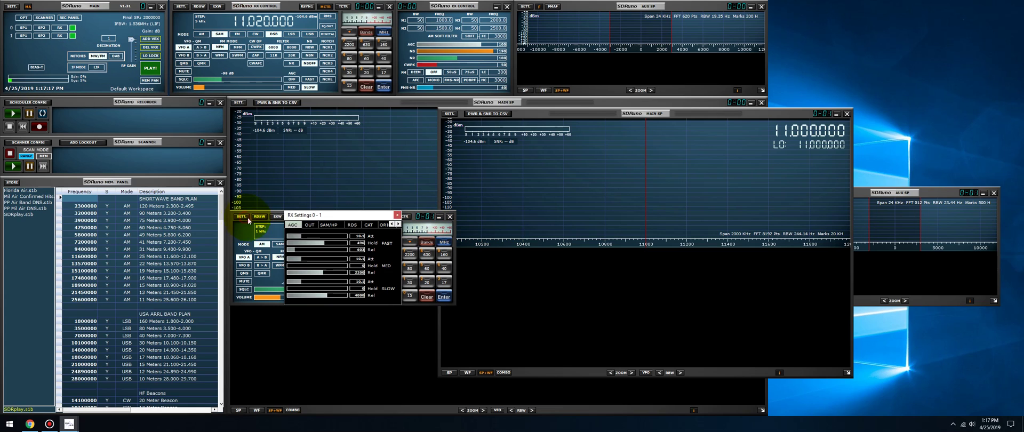
left_click(309, 224)
left_click(320, 244)
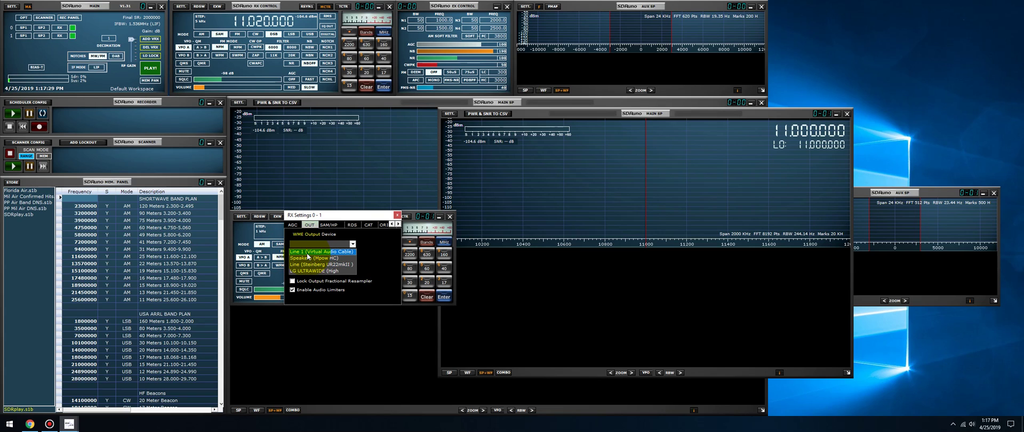
left_click(396, 215)
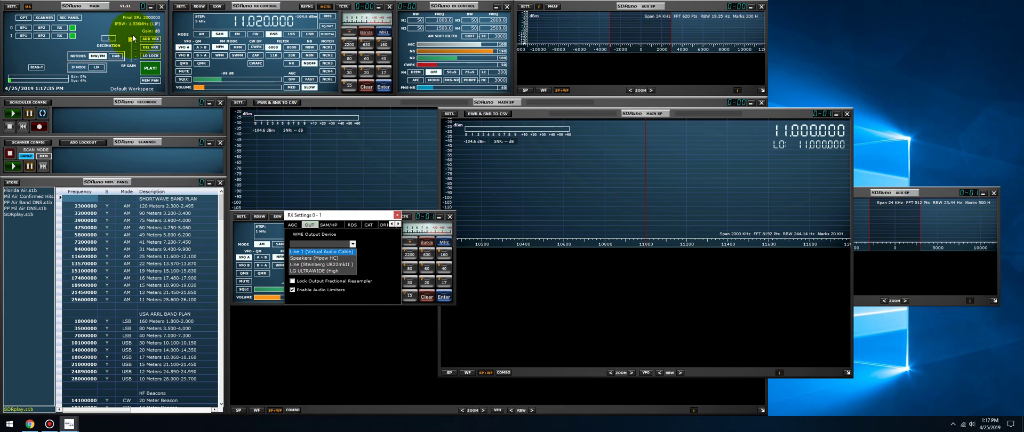
left_click(398, 216)
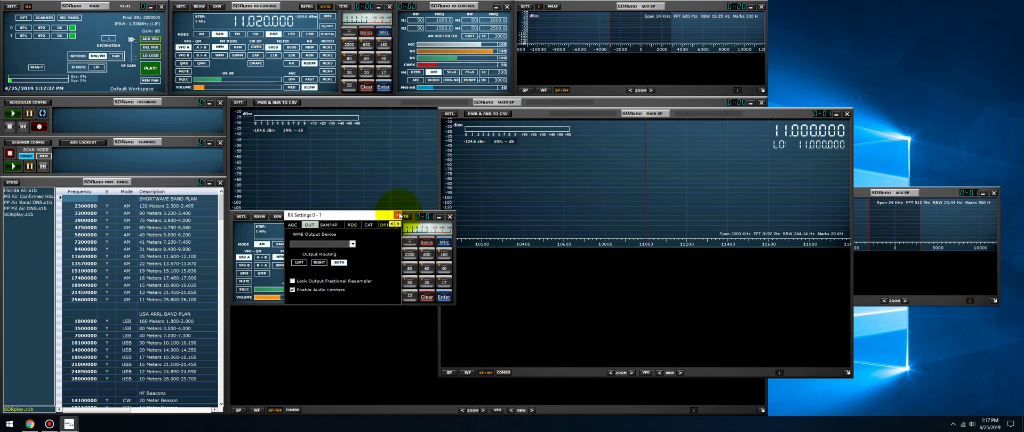
left_click(398, 215)
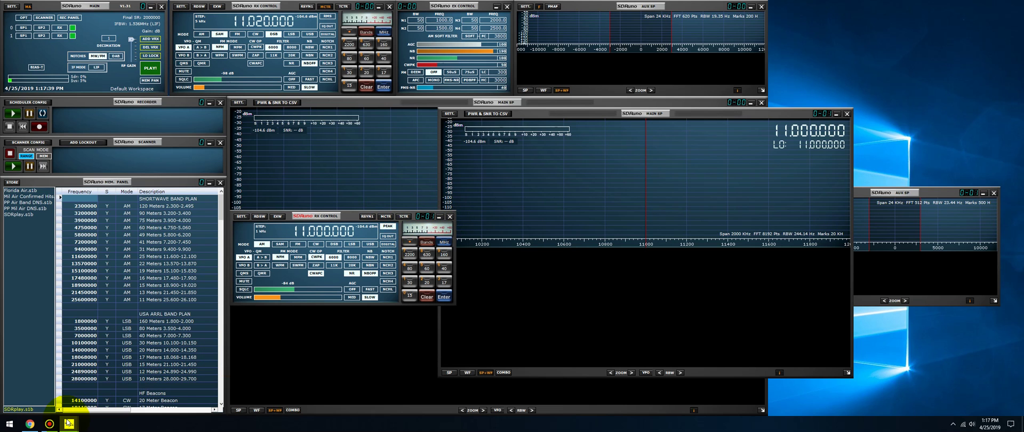
Step: Search Google for 'swling blog vac' from Chrome's address bar
left_click(29, 424)
left_click(136, 21)
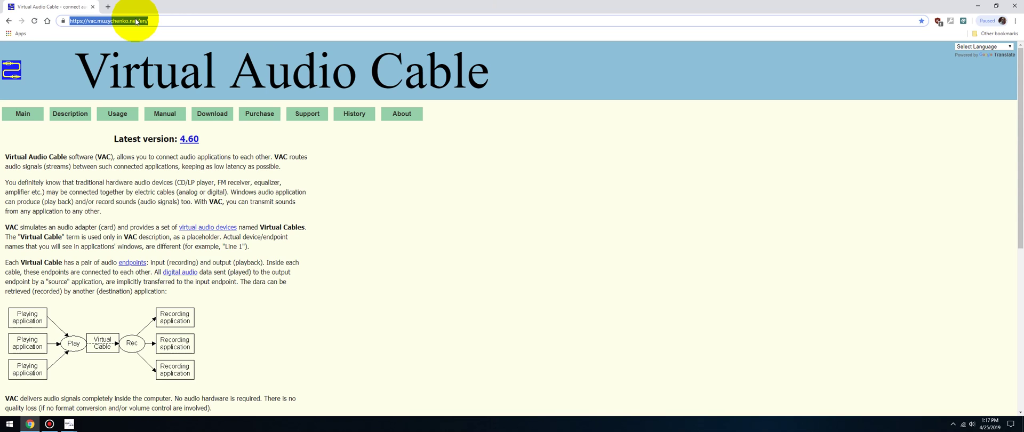
type("swling")
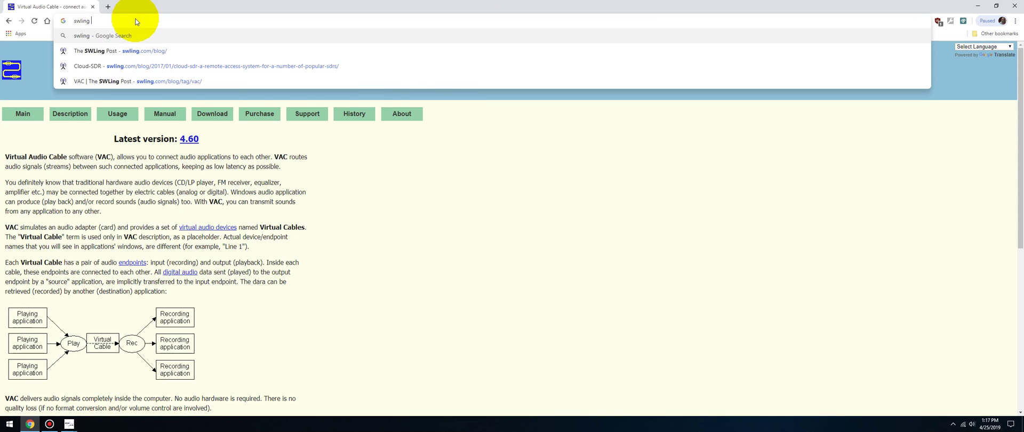
type(" blog")
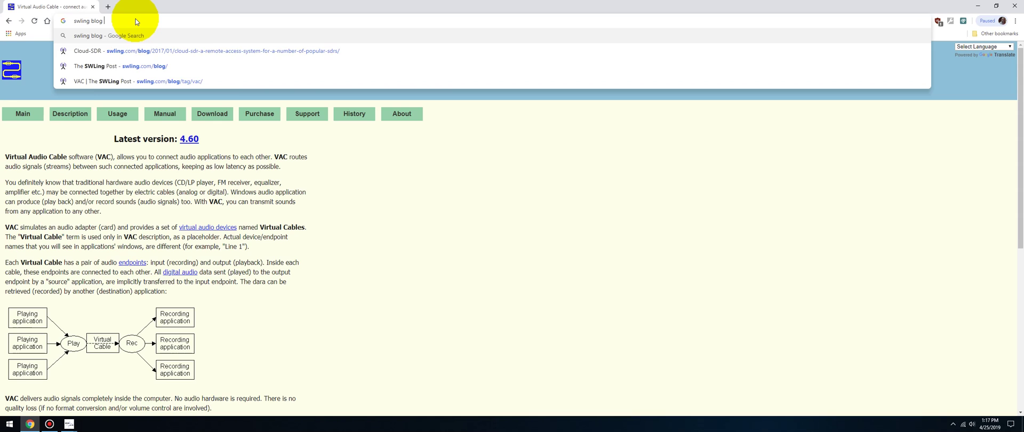
type("vac")
key("Return")
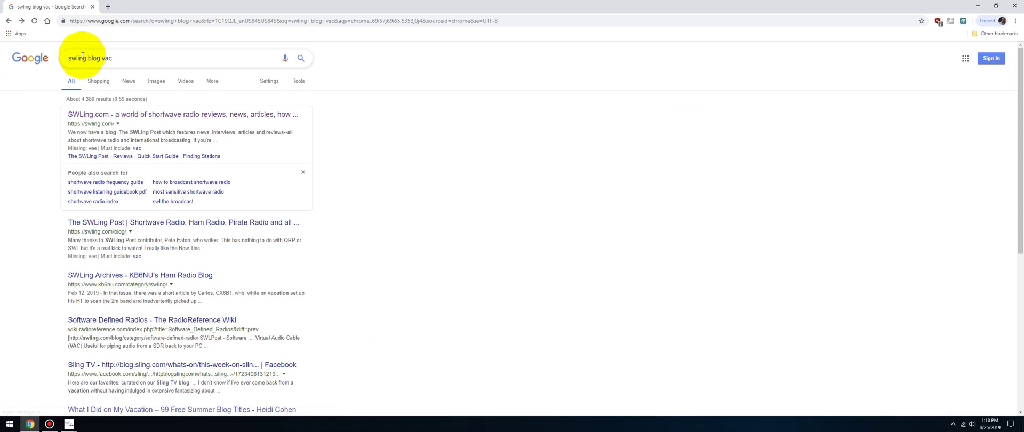
double_click(94, 58)
Step: Drop 'blog' from the Google query and read through swling.com's discounted VAC offer page
key("BackSpace")
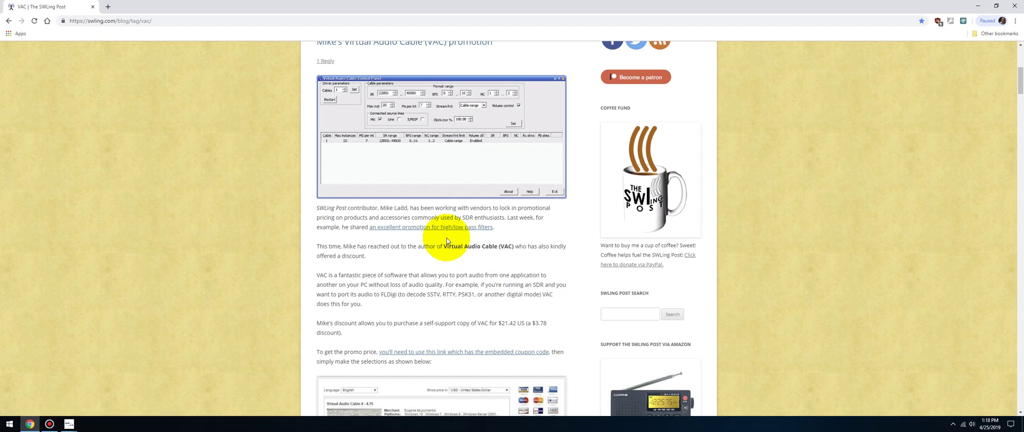
scroll(391, 193, "up", 3)
scroll(360, 213, "down", 6)
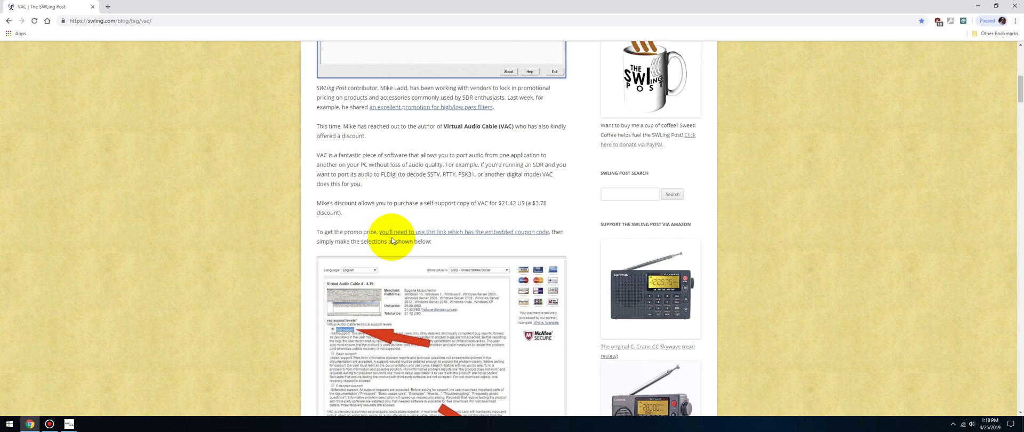
scroll(393, 235, "up", 1)
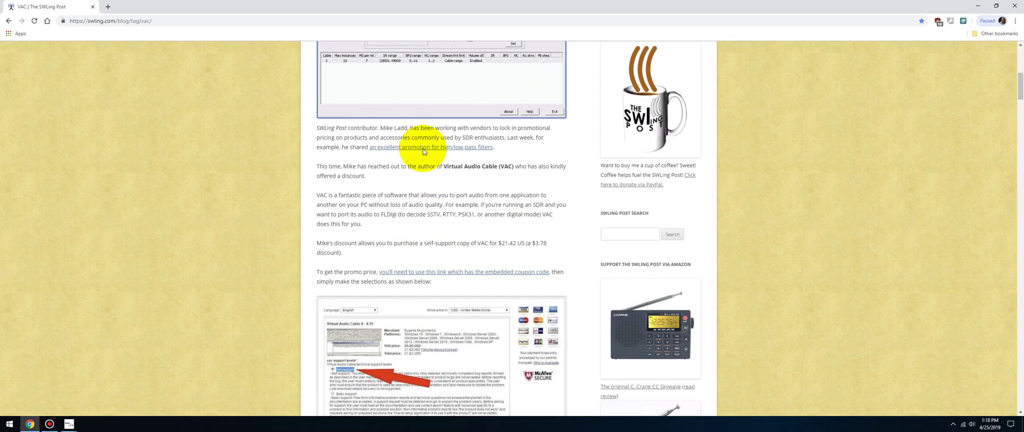
scroll(432, 197, "down", 2)
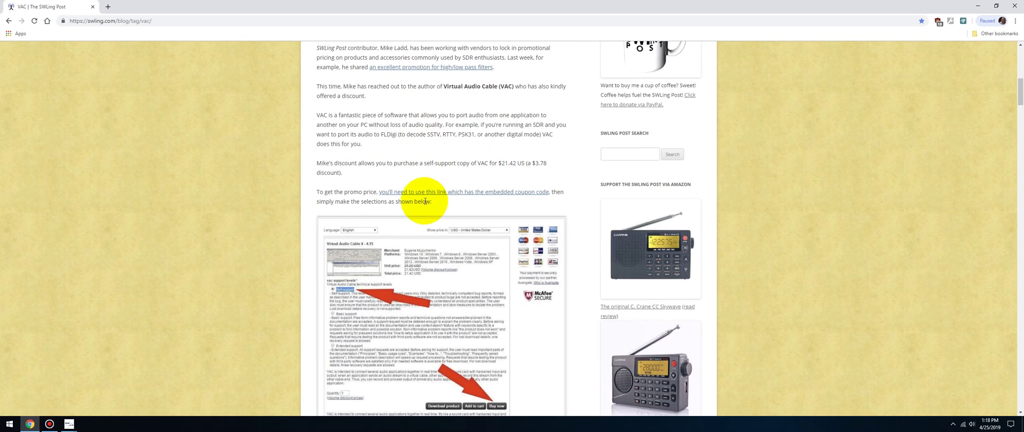
scroll(374, 160, "down", 2)
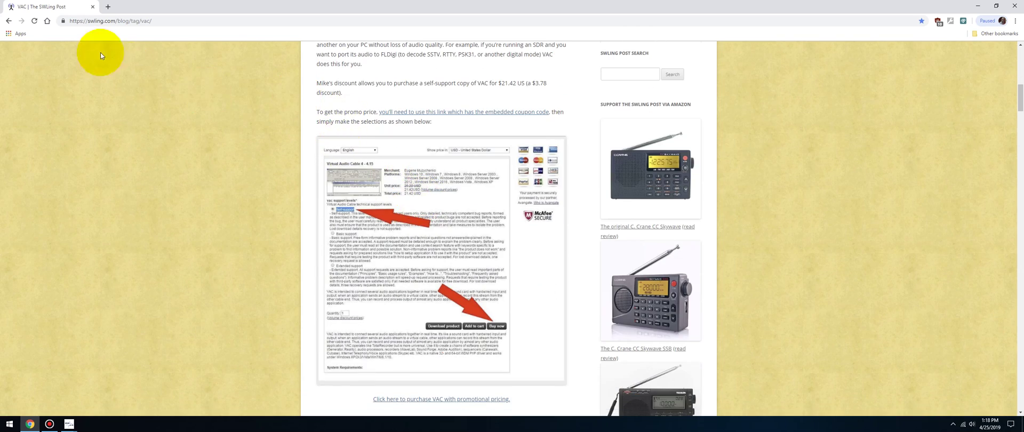
Step: Run the SWLing Post site search for 'vac'
scroll(99, 48, "up", 4)
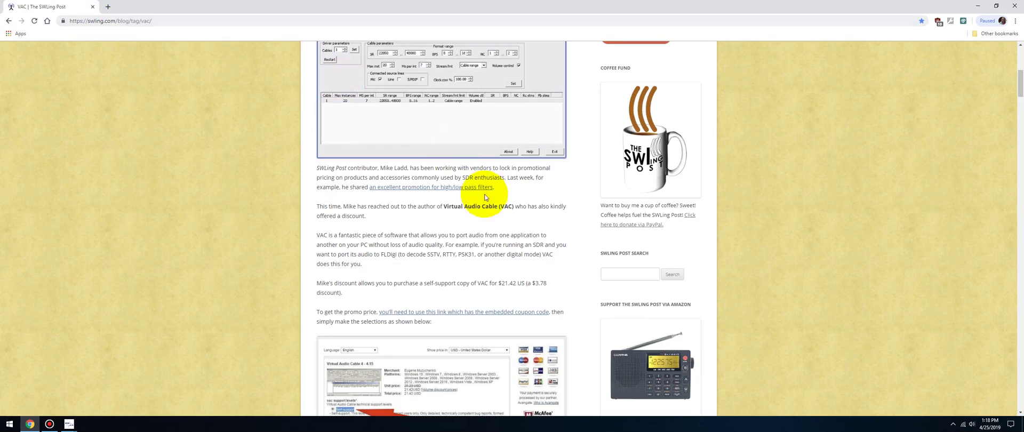
scroll(485, 192, "up", 5)
scroll(646, 240, "down", 5)
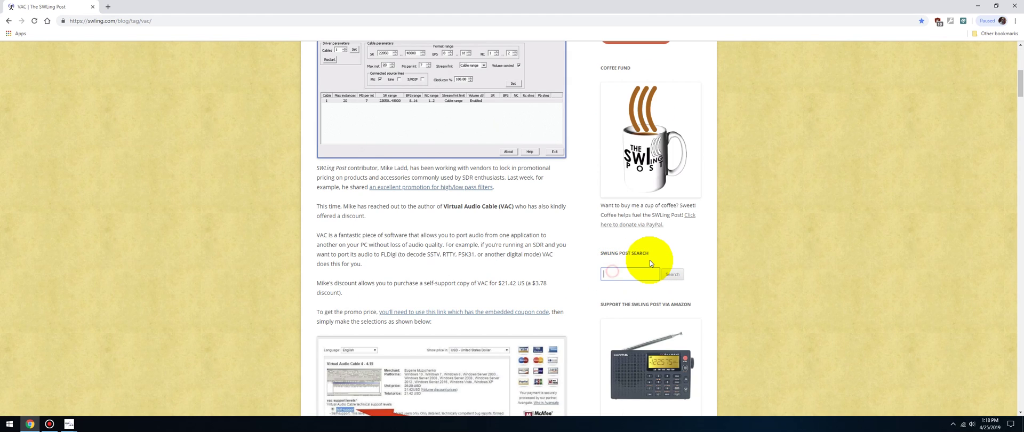
type("vac")
key("Return")
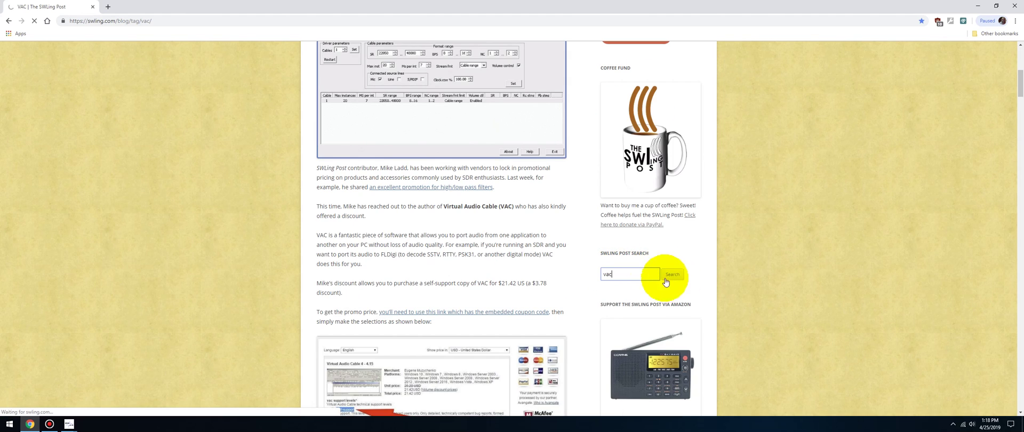
Step: Open the Virtual Audio Cable (VAC) promotion post and follow its 'use this link' coupon link
scroll(405, 251, "down", 7)
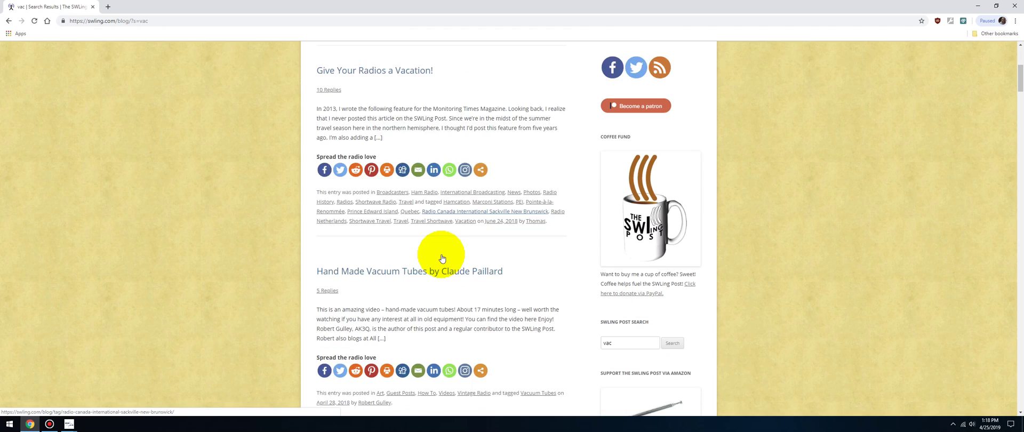
scroll(432, 257, "down", 3)
left_click(376, 213)
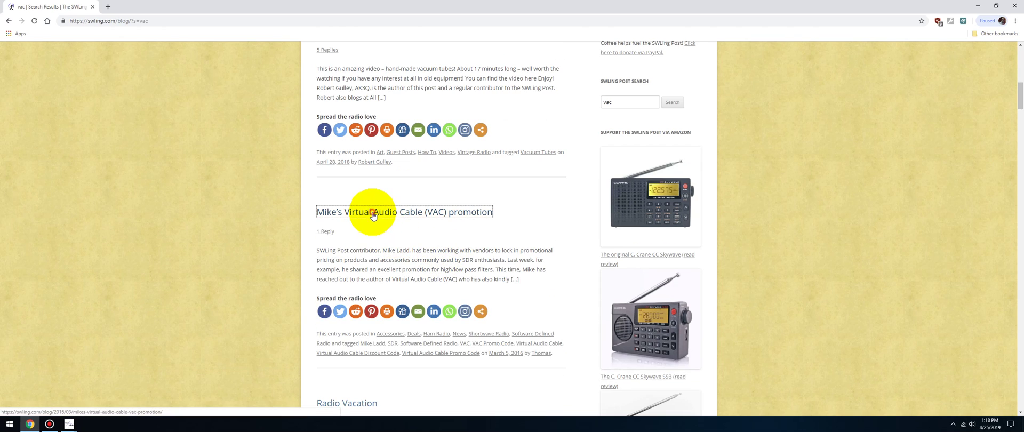
scroll(377, 214, "down", 5)
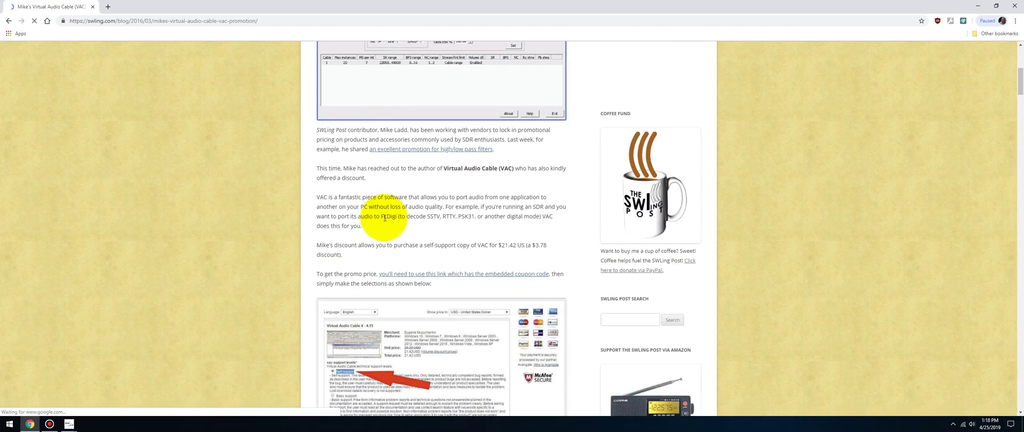
left_click(441, 276)
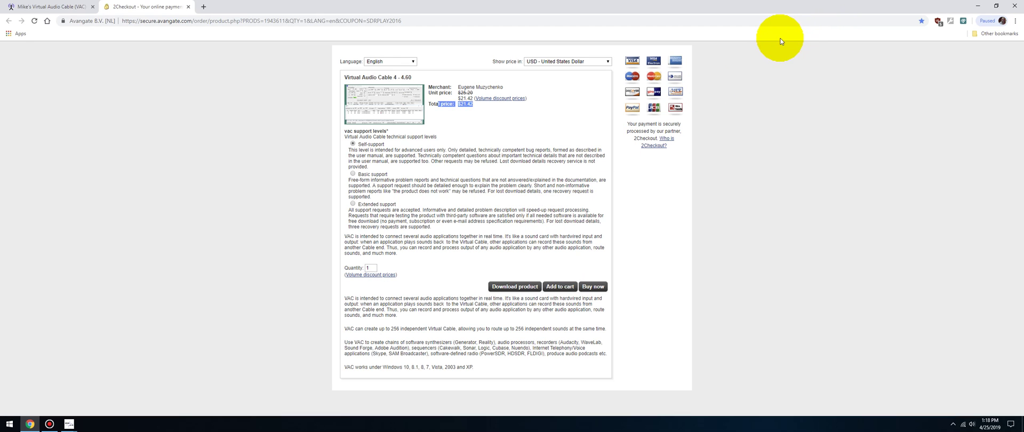
Step: Minimize Chrome so SDRuno's two-receiver workspace shows again
left_click(978, 6)
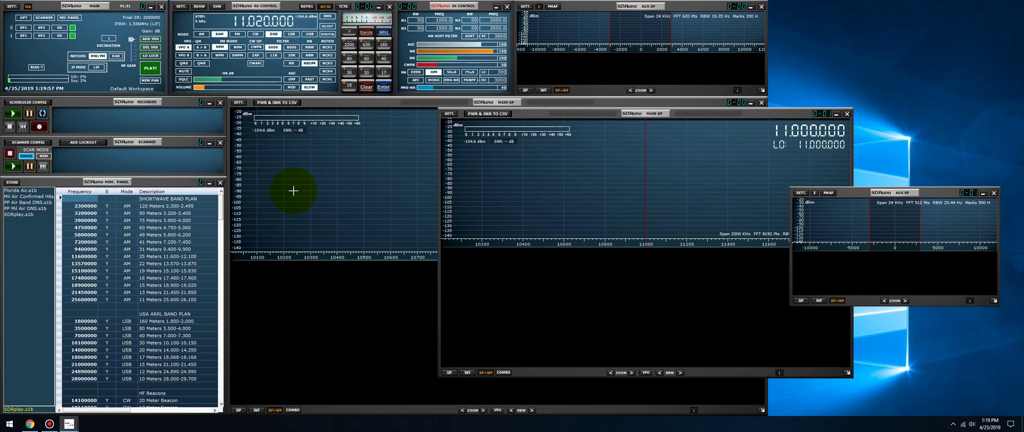
Step: Set receiver 0's WME Output Device to Line 1 (Virtual Audio Cable) in RX Settings
left_click(181, 6)
left_click(389, 293)
left_click(421, 312)
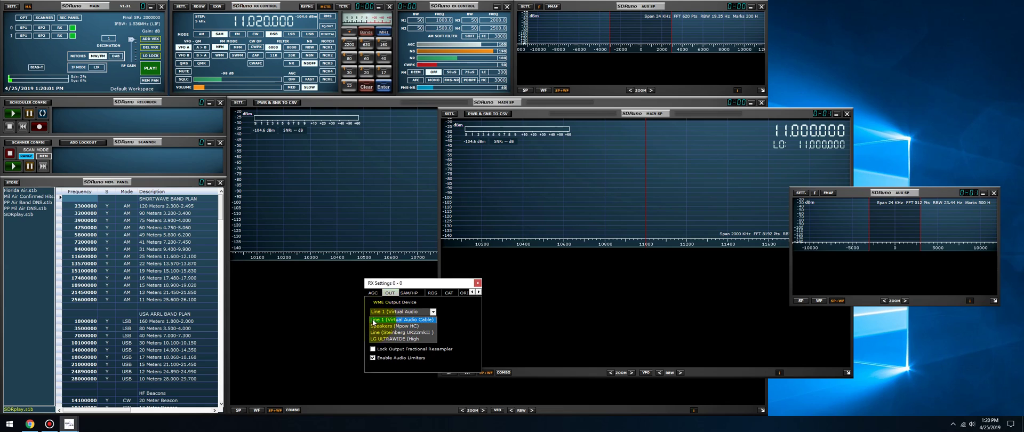
left_click(374, 320)
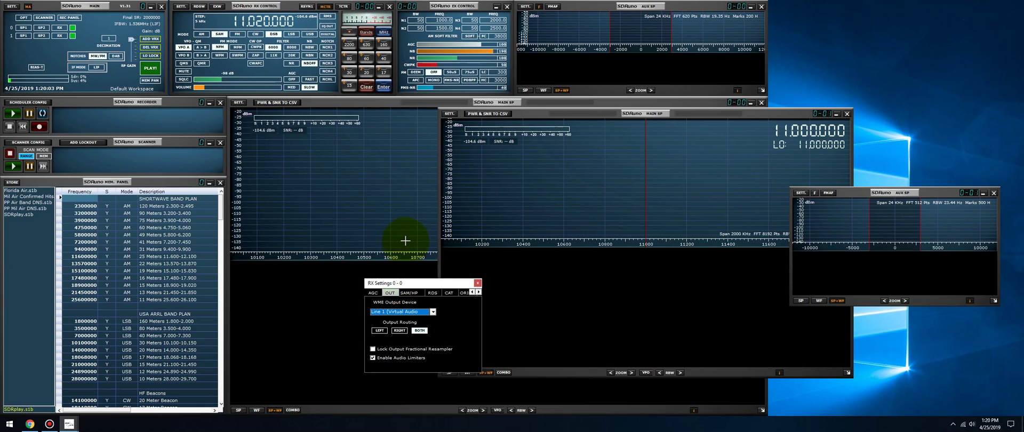